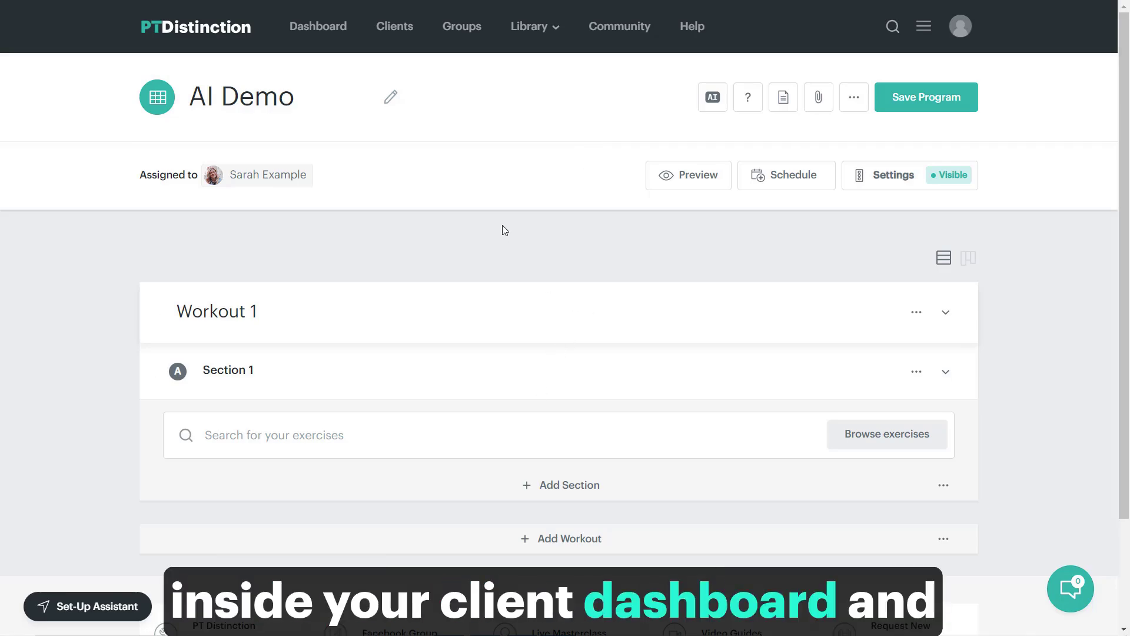
Step: Open the AI program generator and set the goal to Fat Loss and weight to 48 kg
click(713, 100)
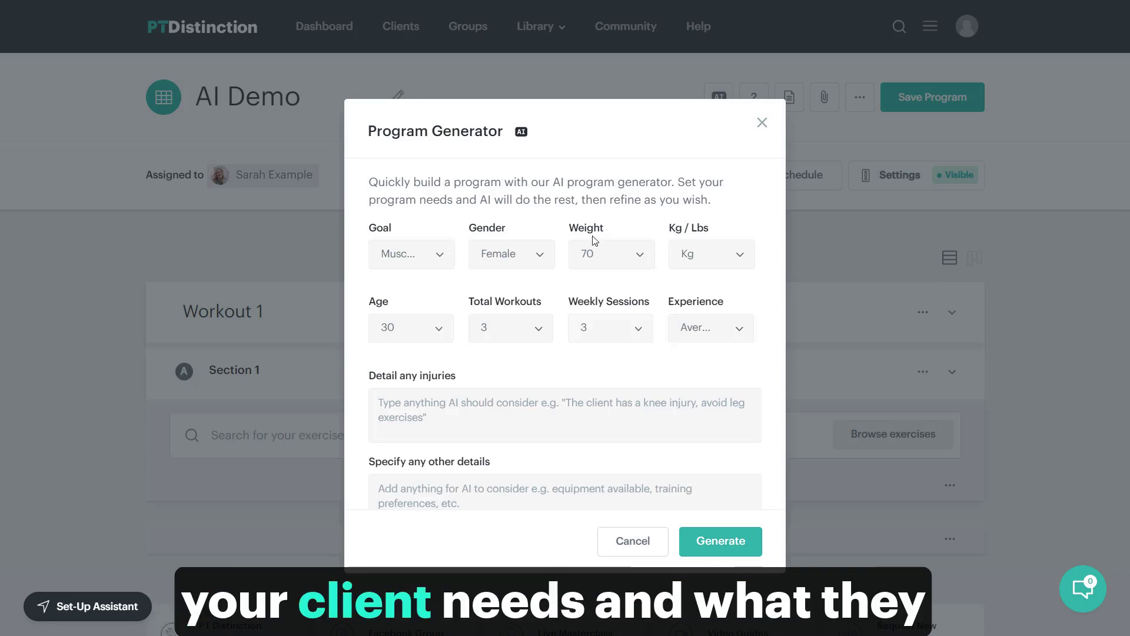
click(442, 258)
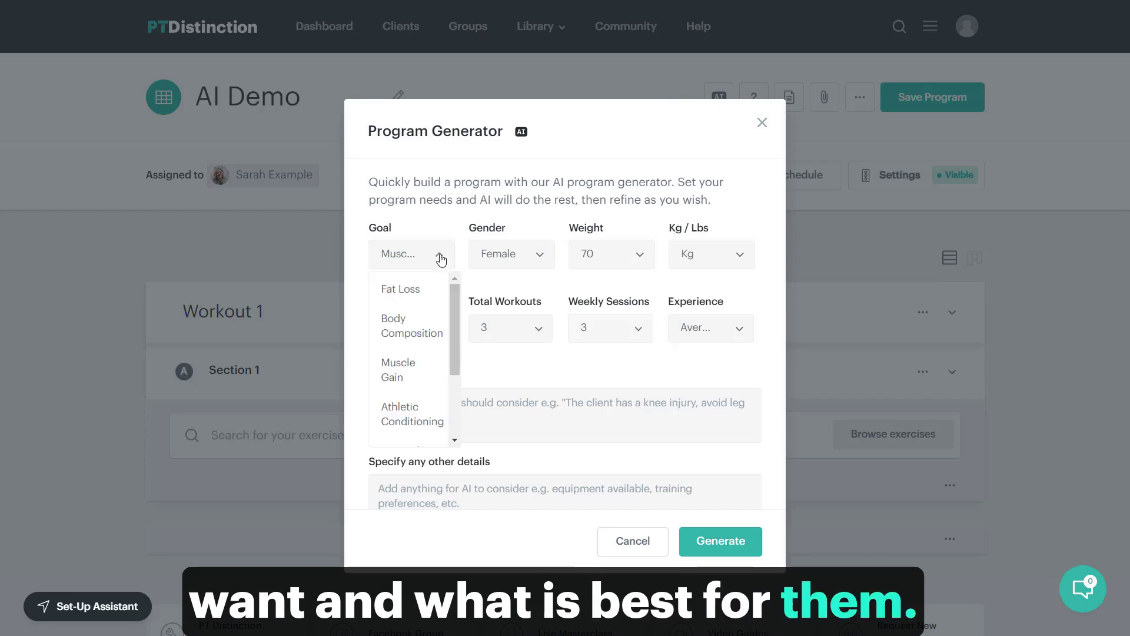
click(419, 296)
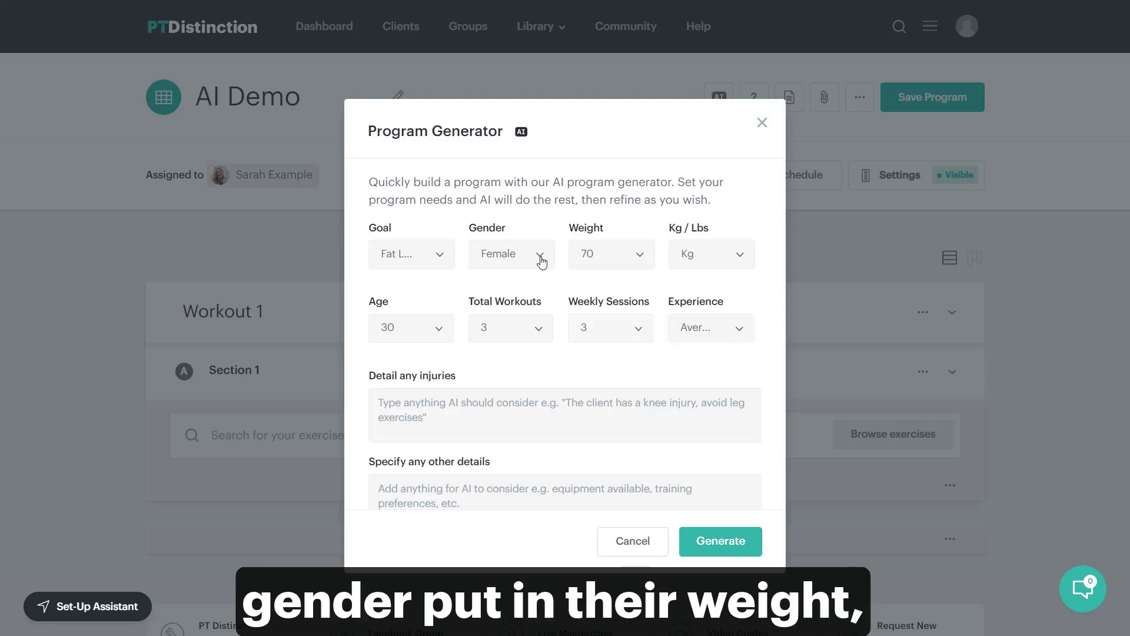
click(636, 265)
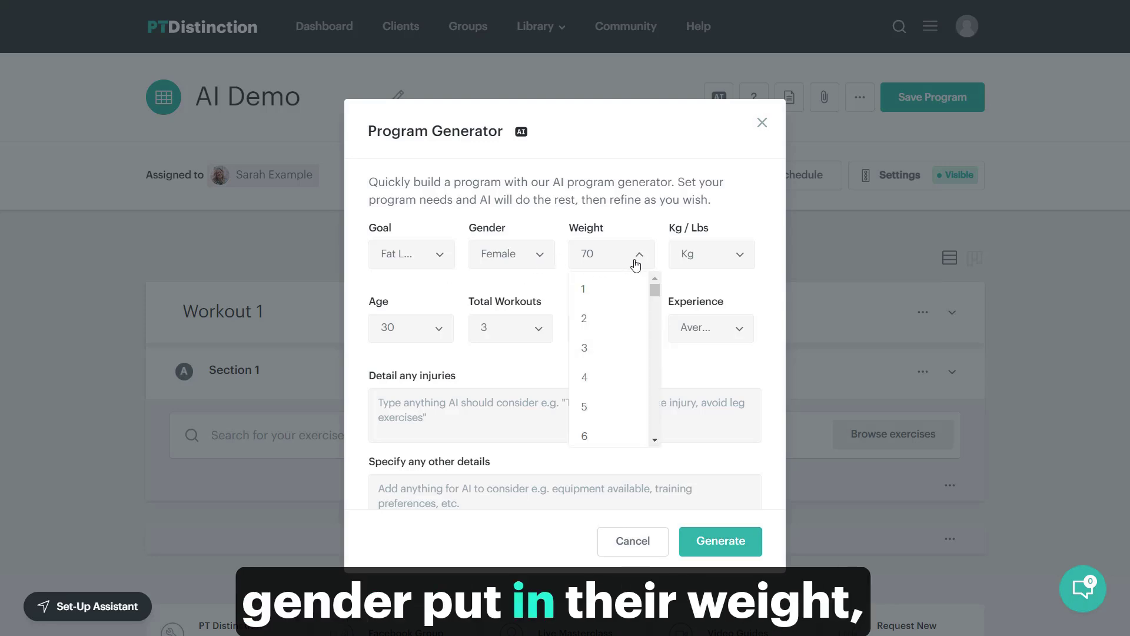
scroll(634, 347, down, 7)
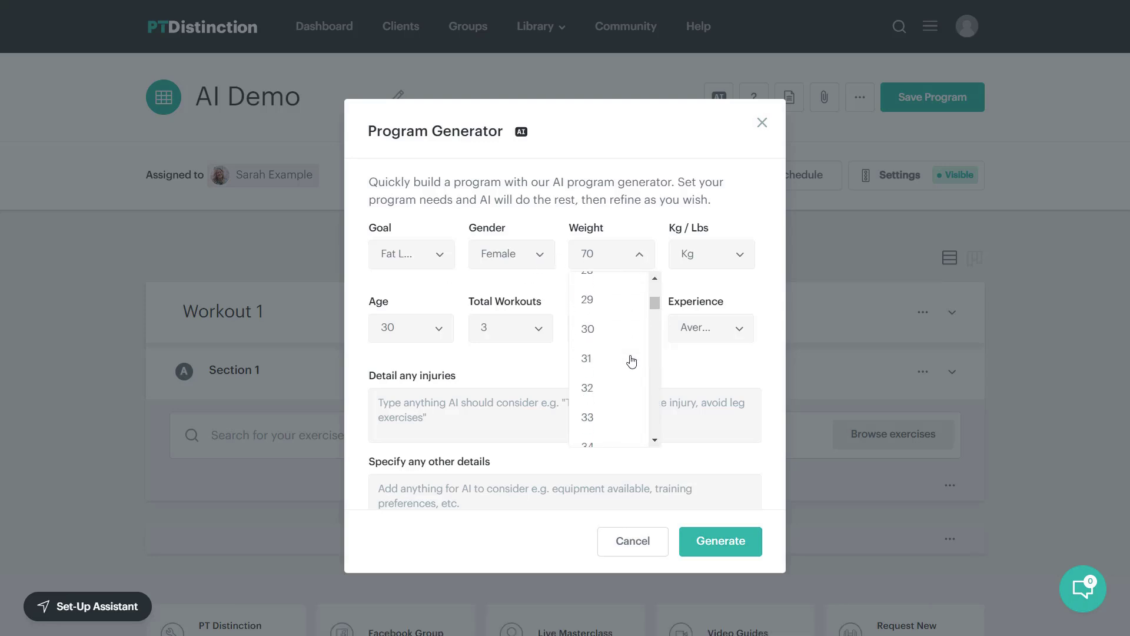
scroll(610, 367, down, 3)
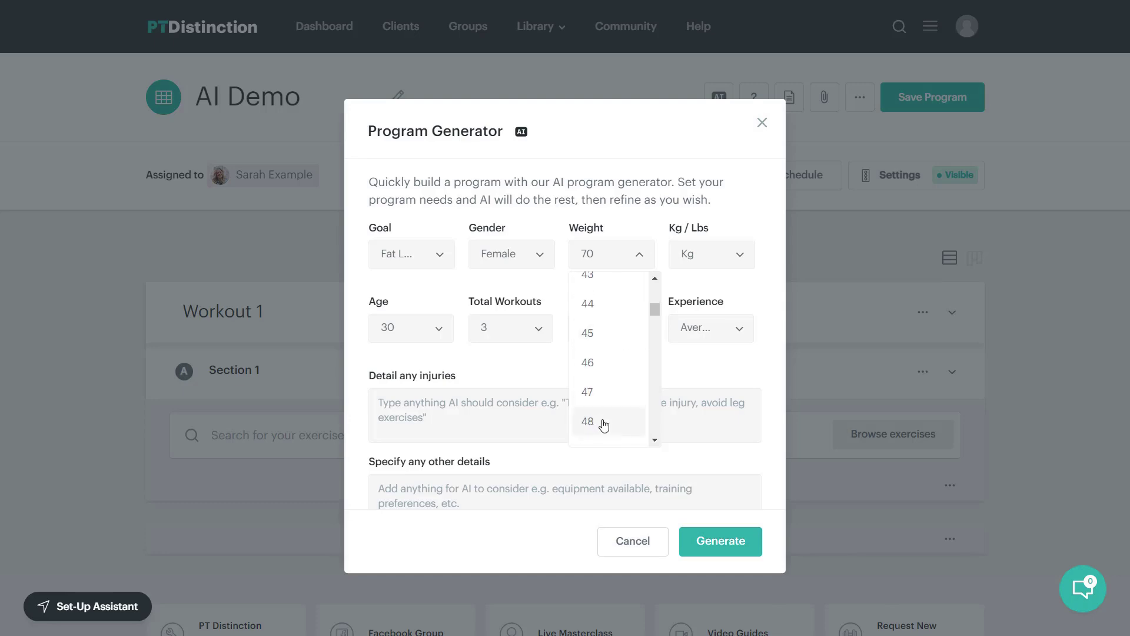
click(604, 424)
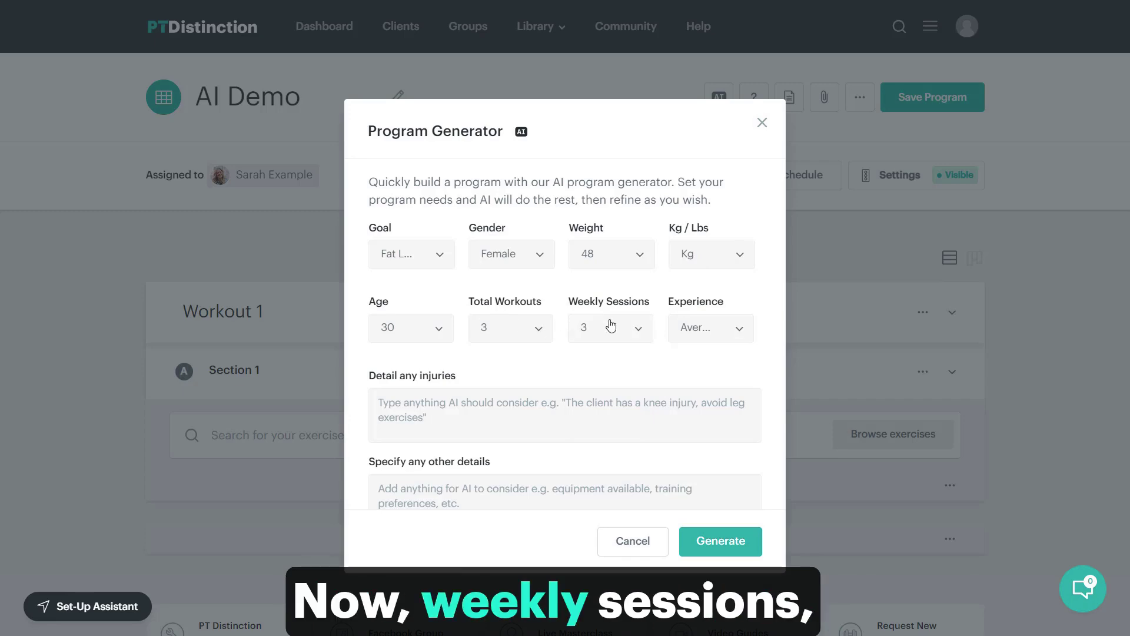
Step: Choose 4 weekly sessions, 2 total workouts and Fit experience
click(639, 329)
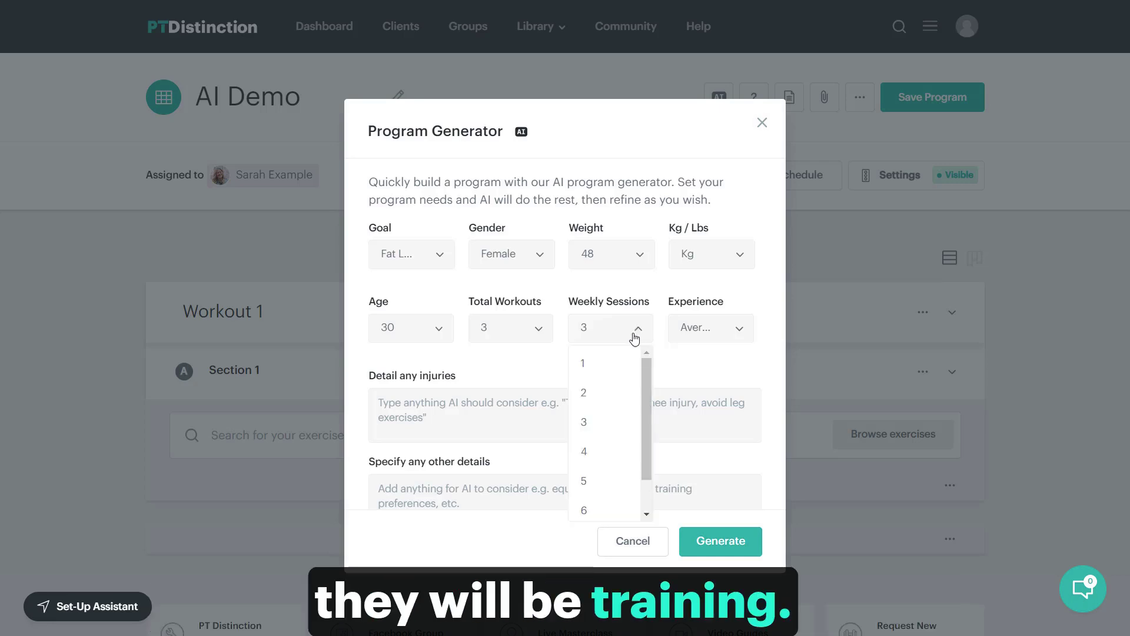
click(592, 455)
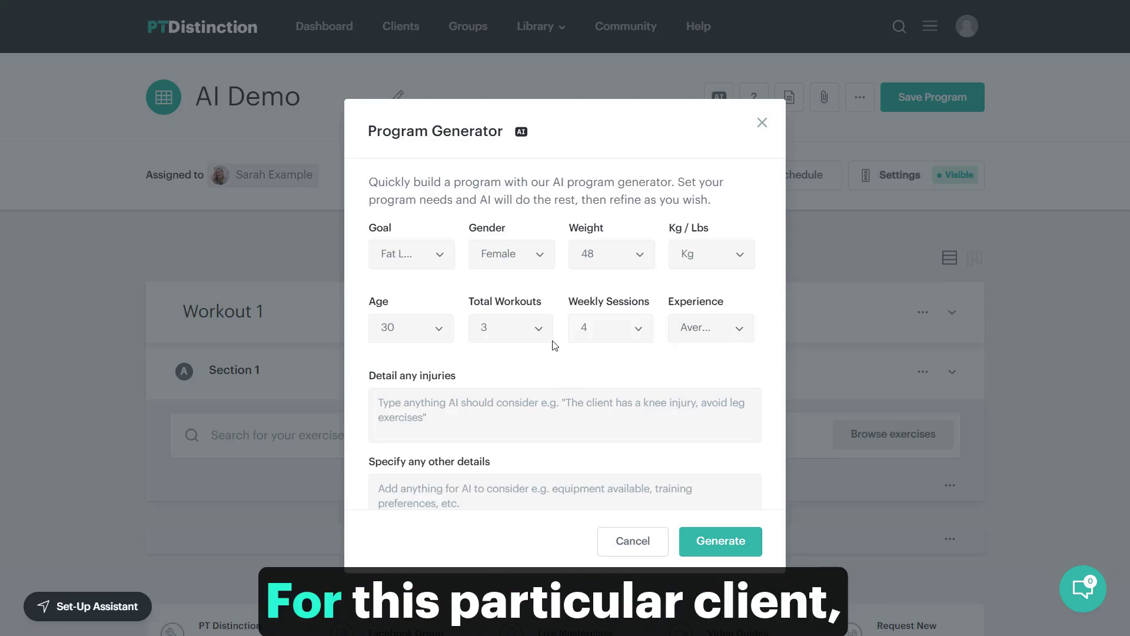
click(537, 330)
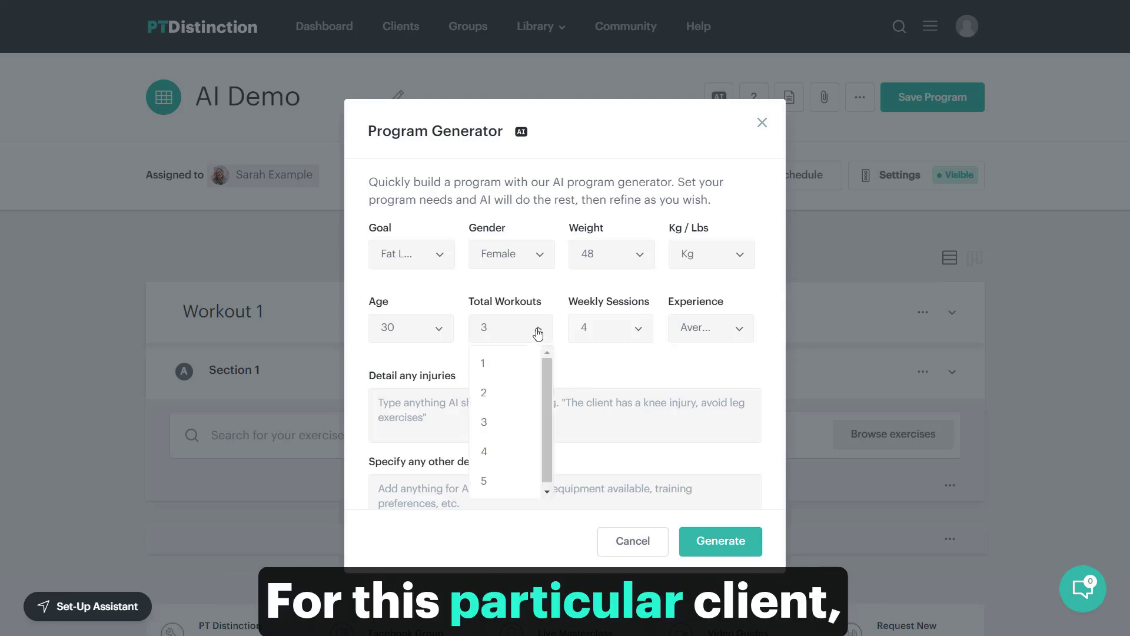
click(488, 399)
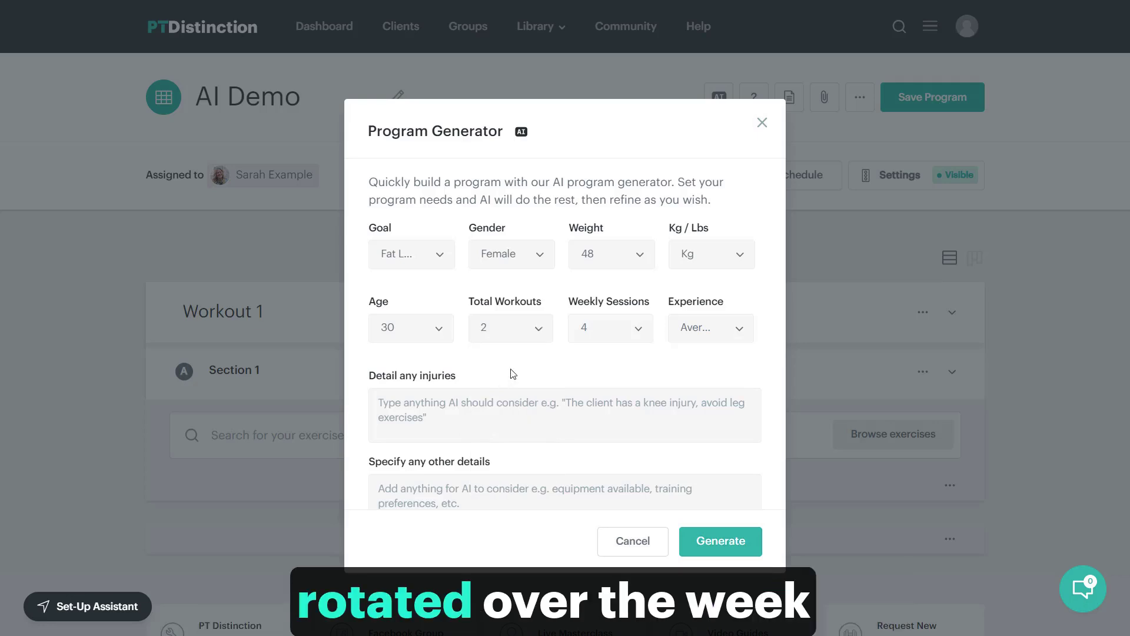
click(726, 327)
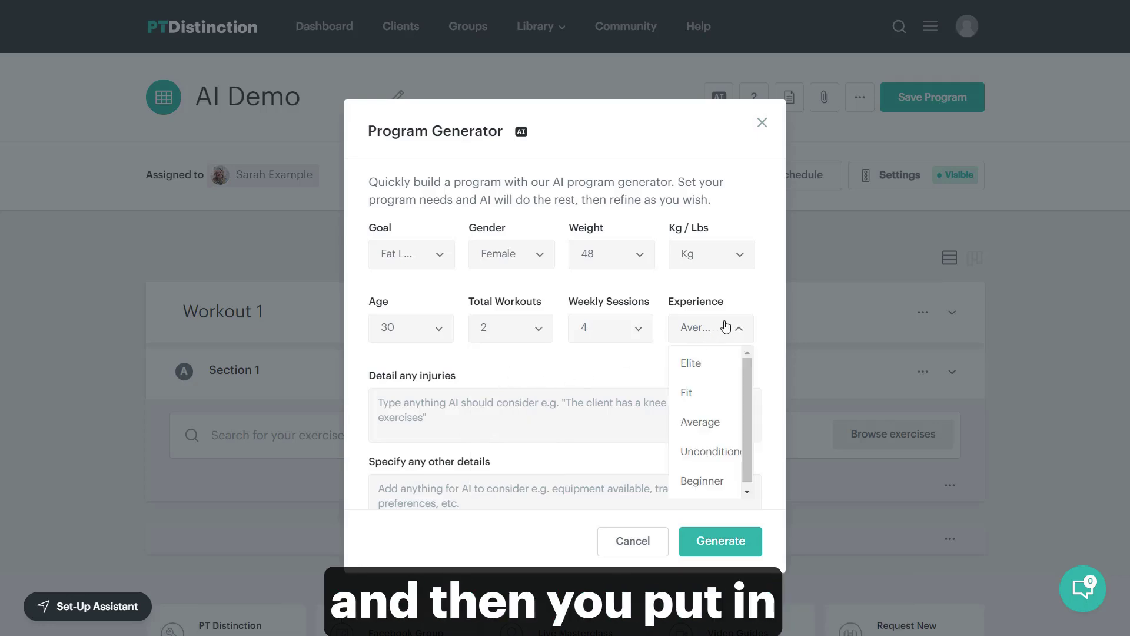
click(698, 399)
scroll(471, 365, down, 1)
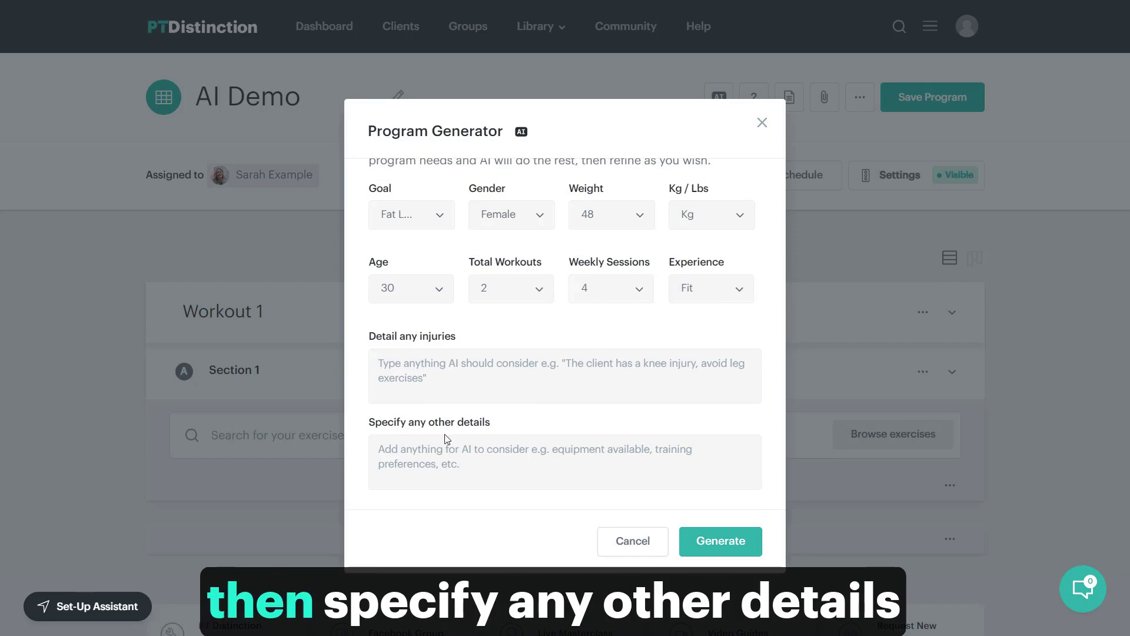
Step: Enter 'Use an upper/ lower body split' in the other-details box
click(406, 451)
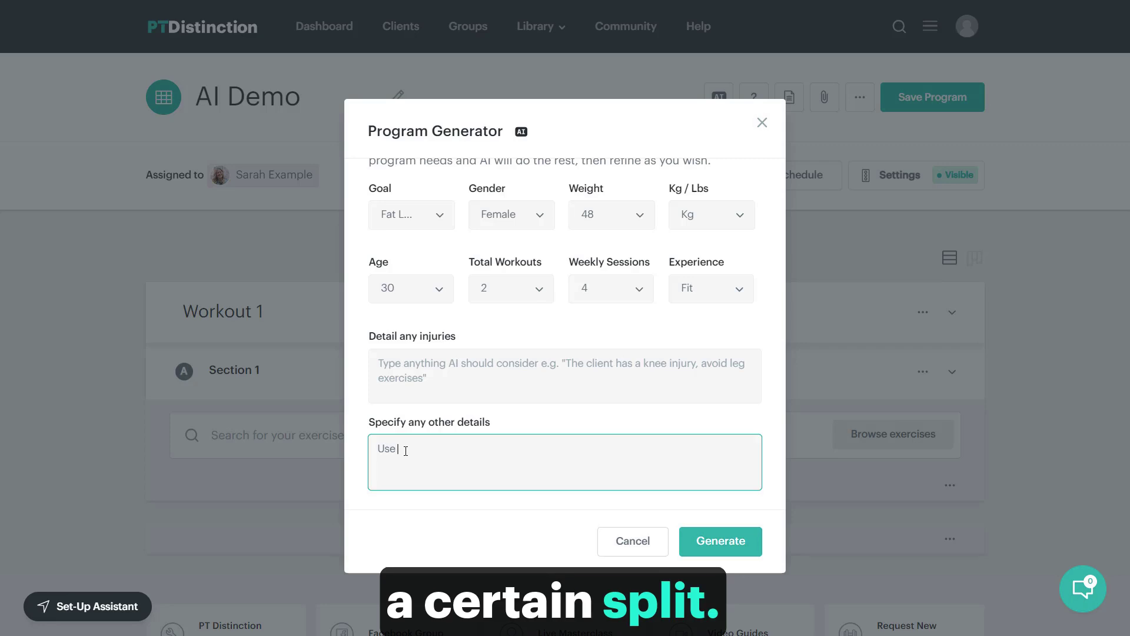
text(an upper/ lower bod)
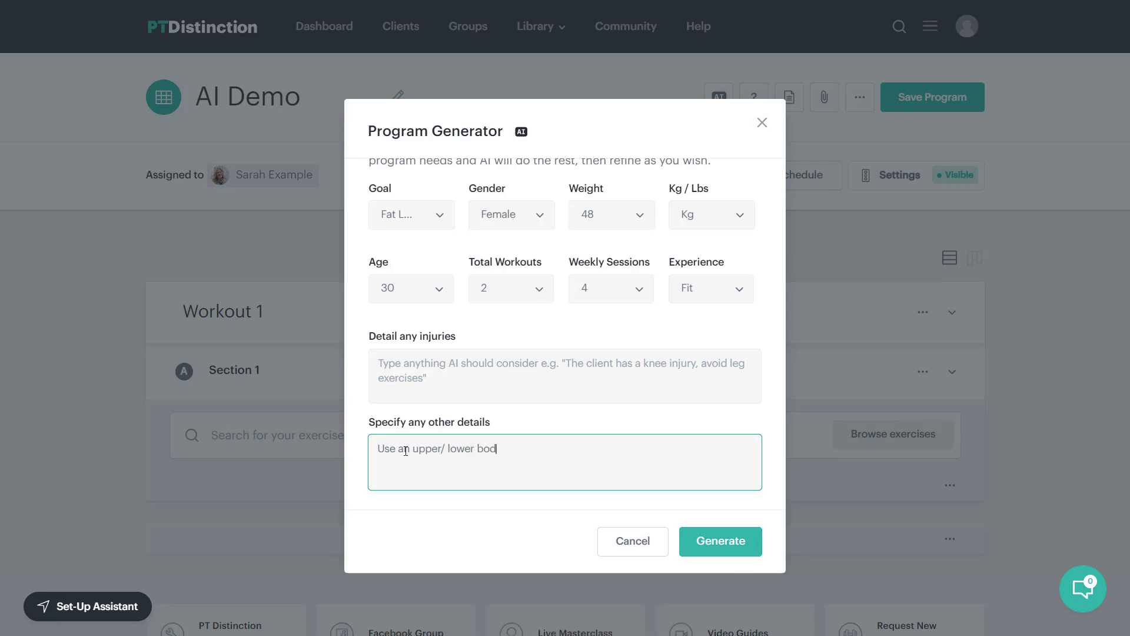
text(y split)
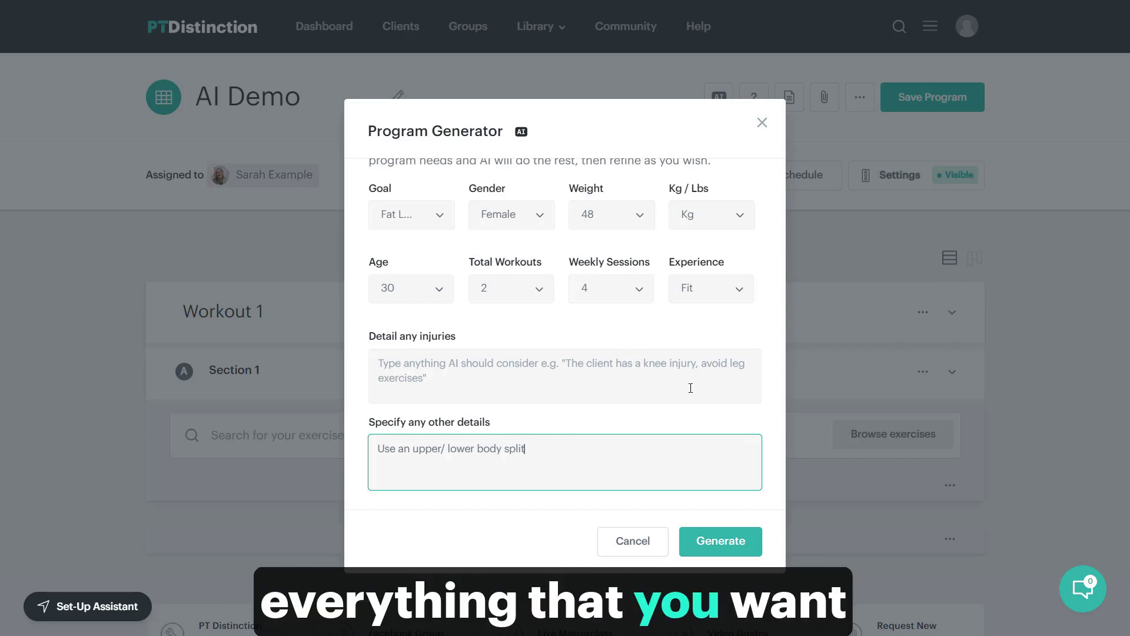
click(719, 541)
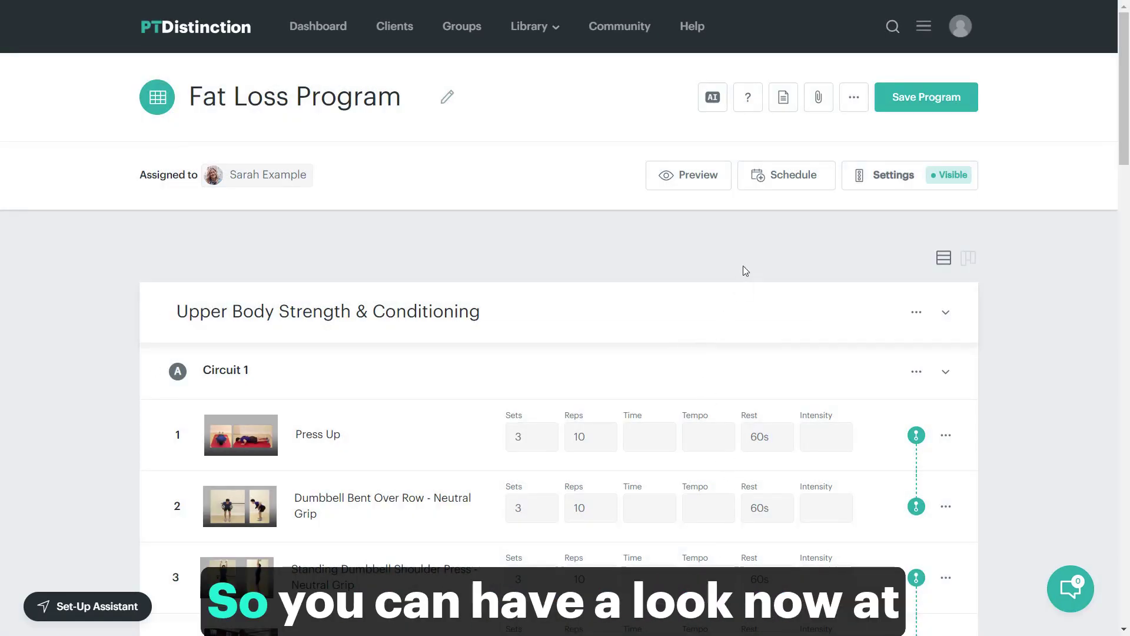
scroll(740, 253, down, 1)
scroll(740, 234, down, 5)
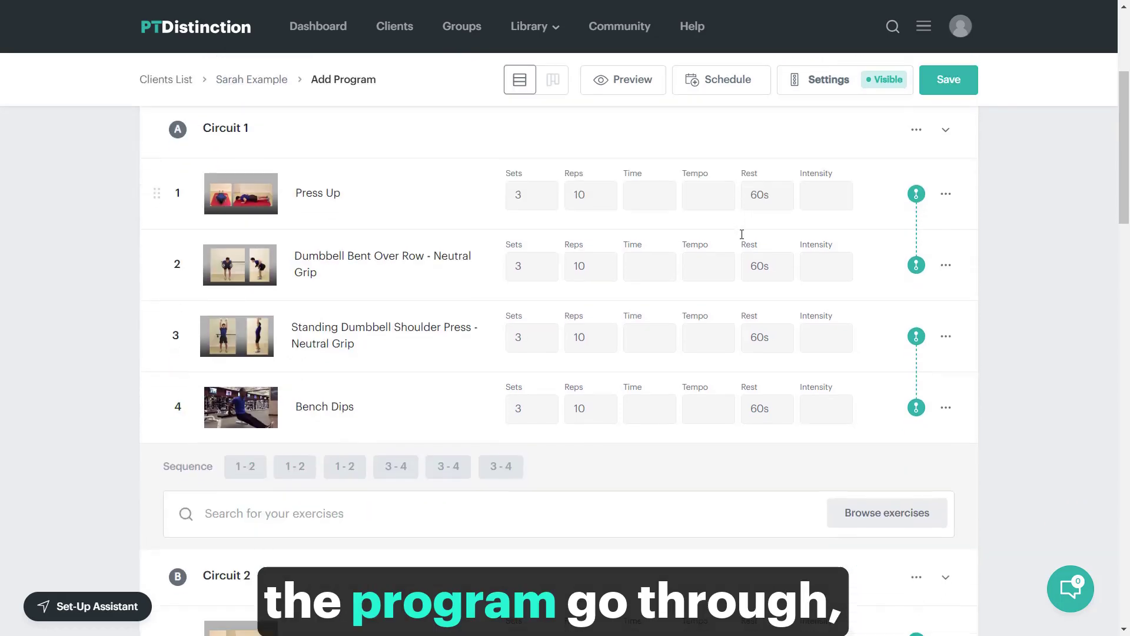
scroll(742, 234, down, 5)
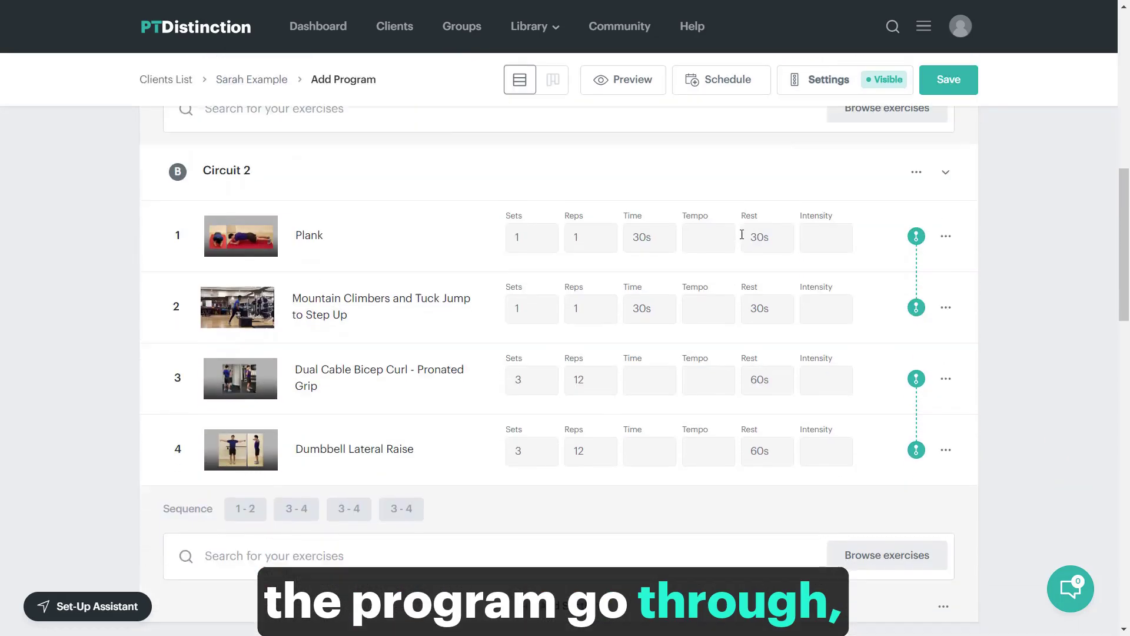
scroll(741, 234, down, 5)
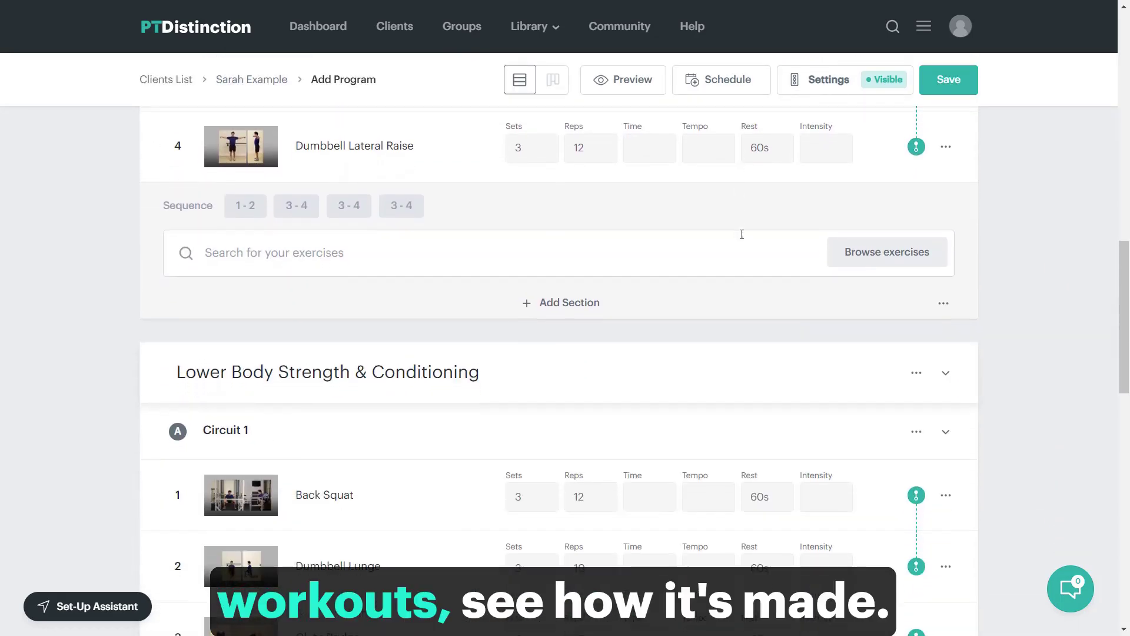
scroll(742, 234, down, 1)
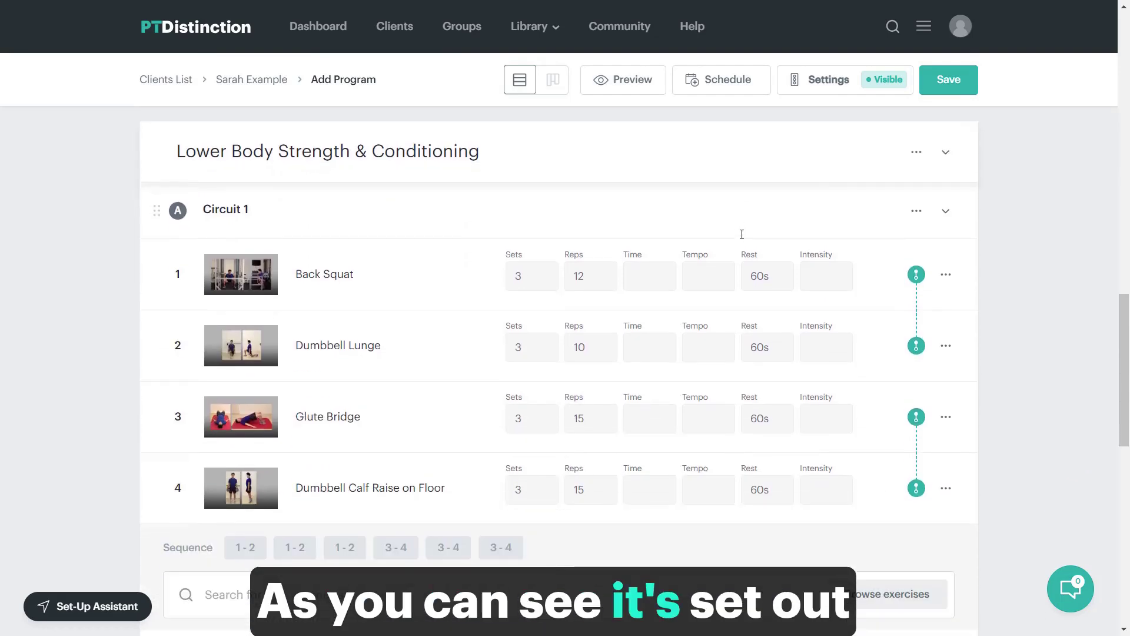
scroll(742, 234, down, 1)
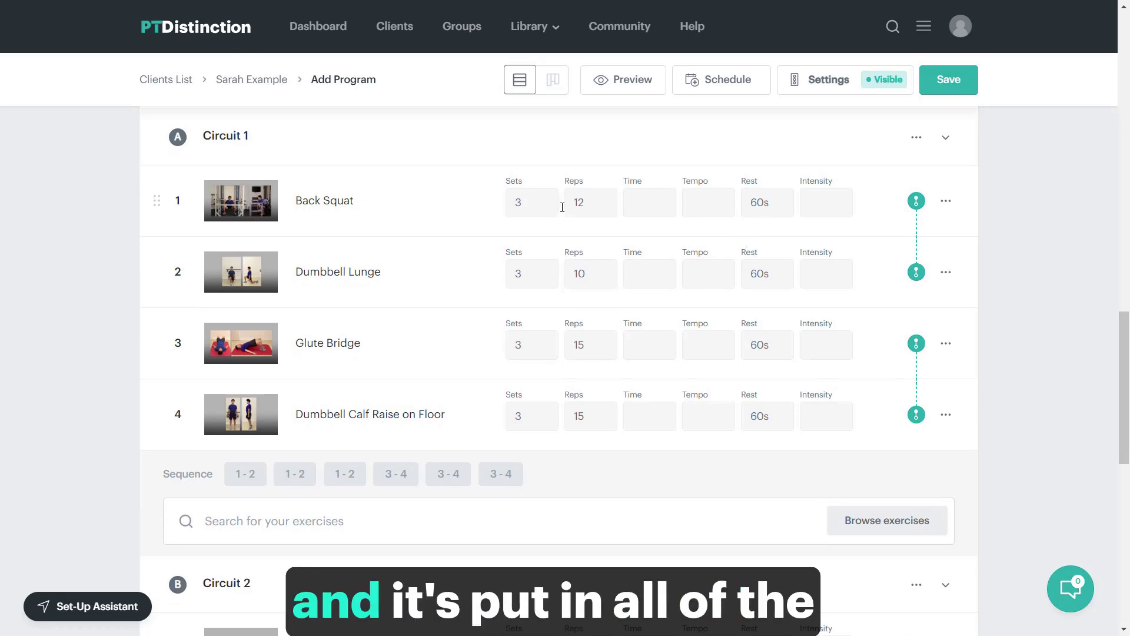
scroll(765, 221, down, 3)
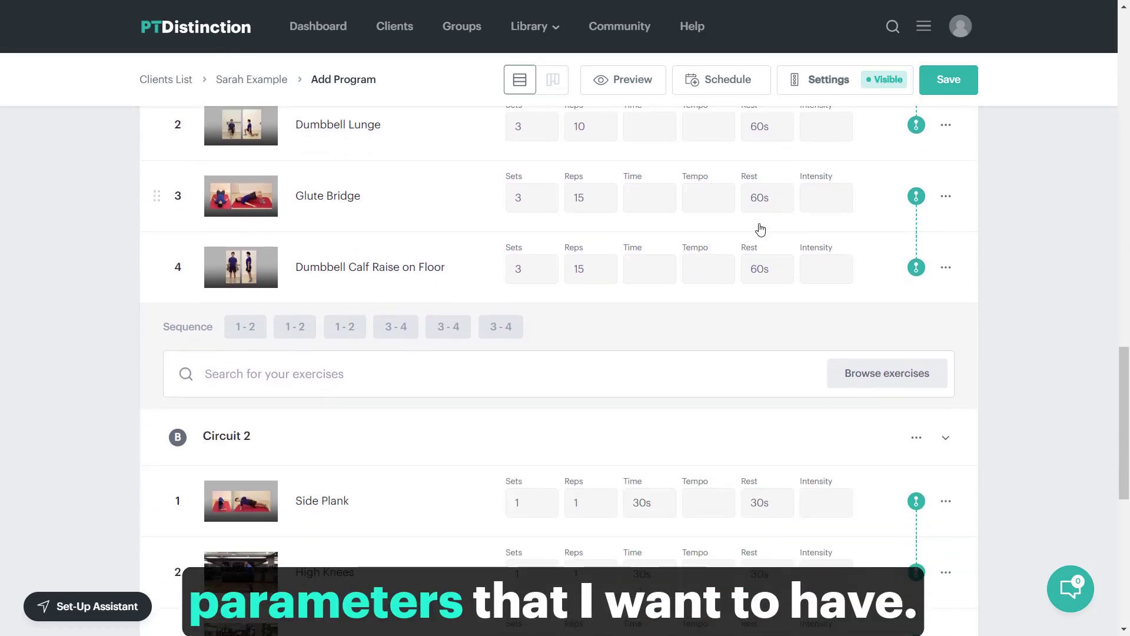
scroll(760, 229, down, 5)
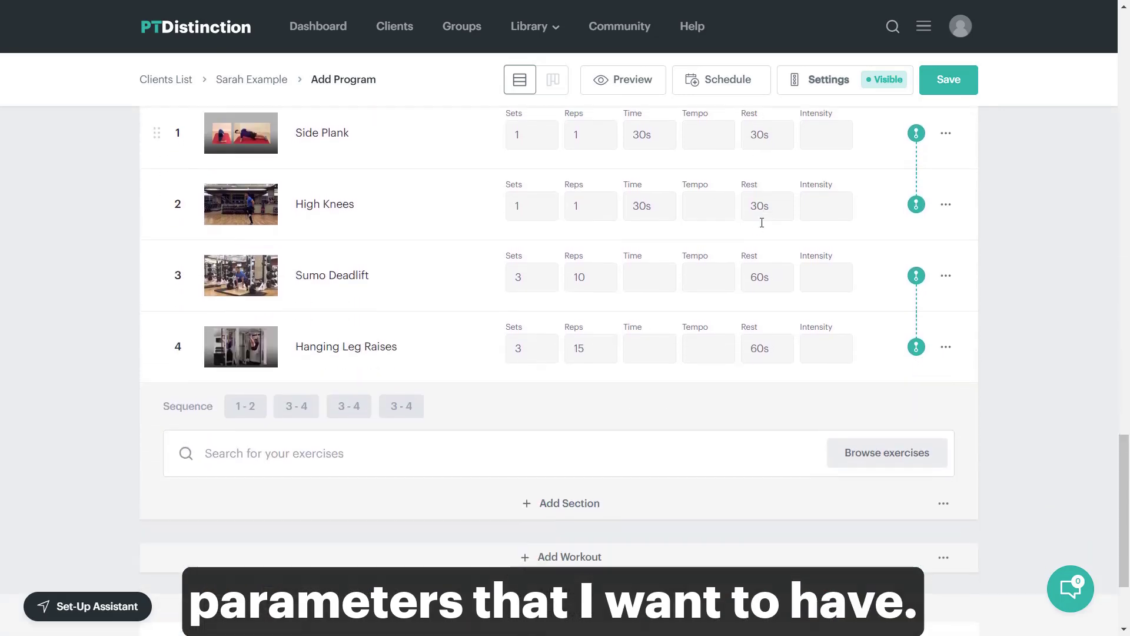
scroll(963, 315, up, 7)
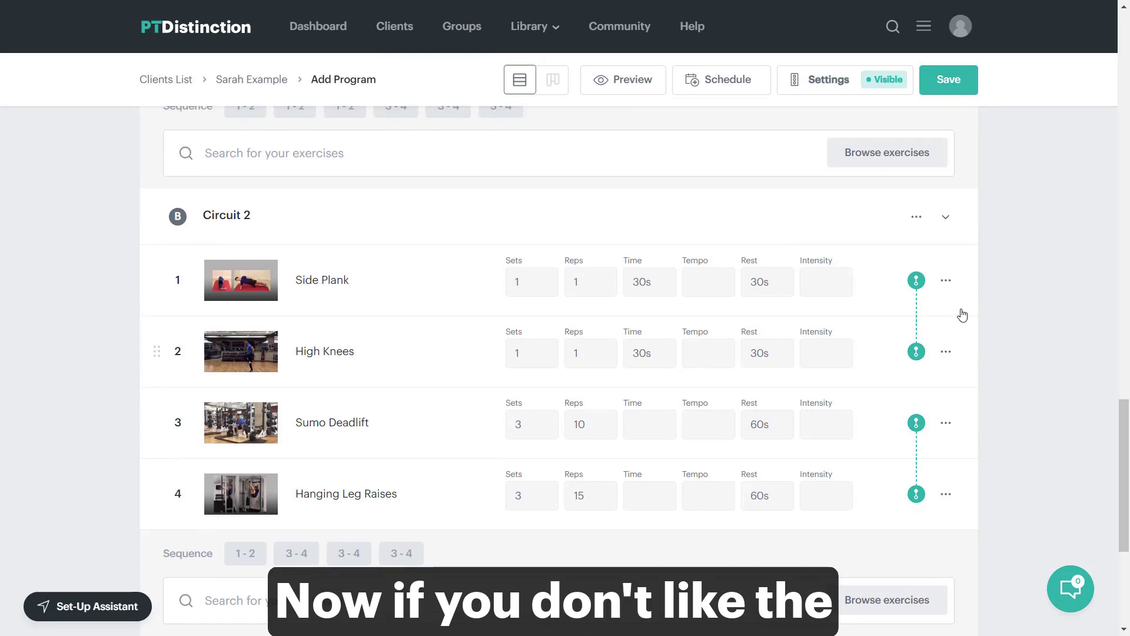
scroll(963, 290, up, 15)
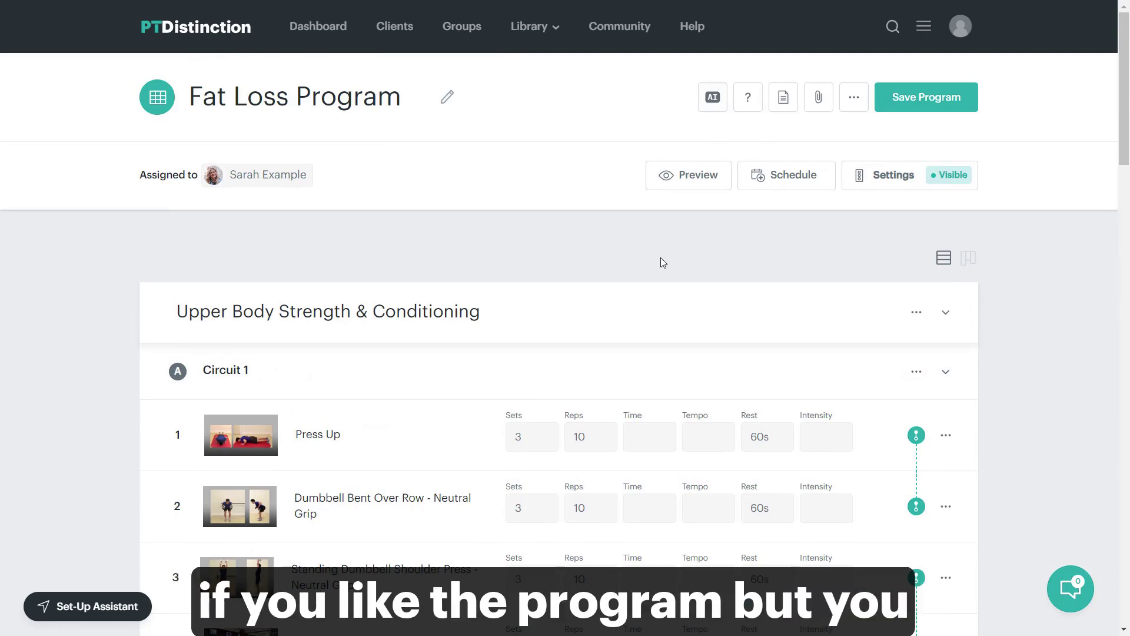
scroll(661, 258, down, 1)
scroll(664, 259, down, 1)
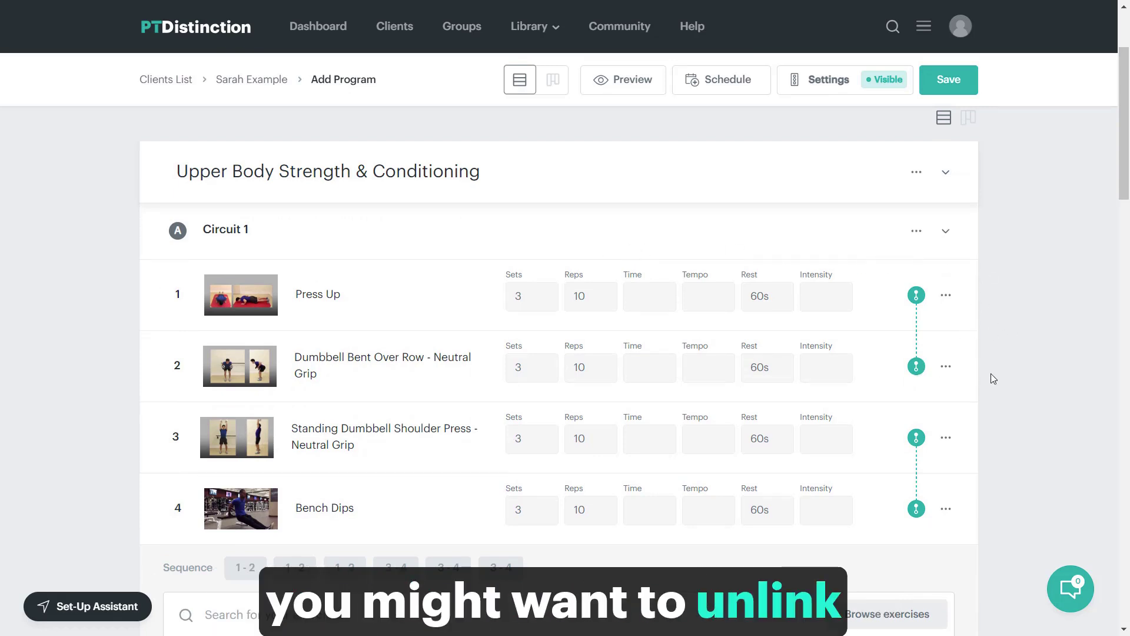
Step: Unlink the bent-over row from the circuit and swap Bench Dips for Dips
click(916, 367)
scroll(994, 350, down, 2)
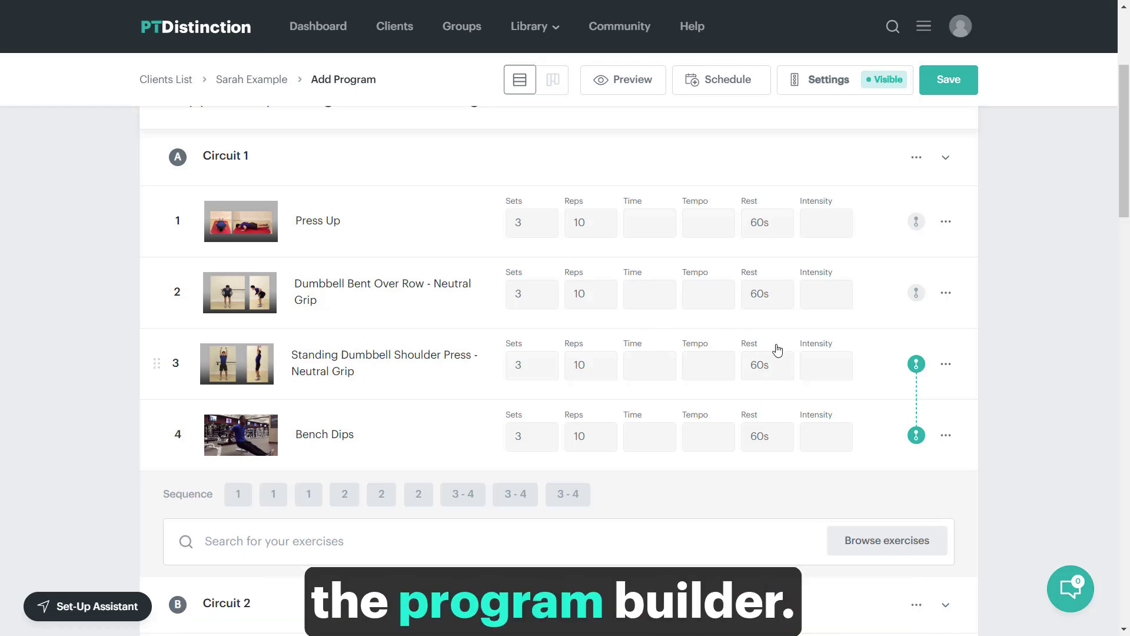
click(944, 436)
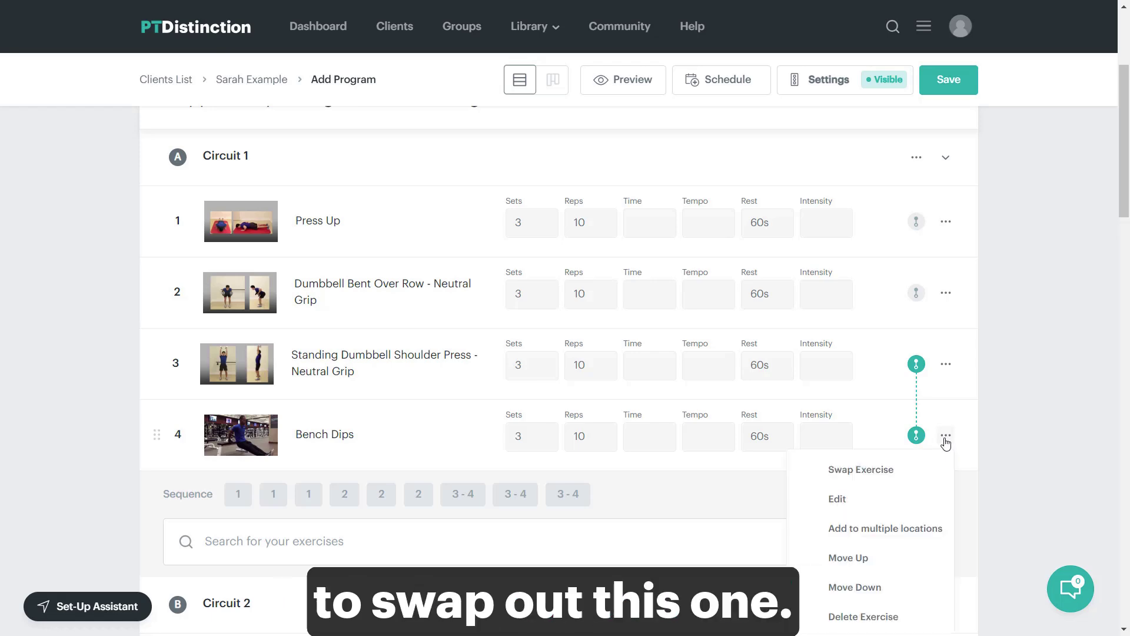
click(863, 469)
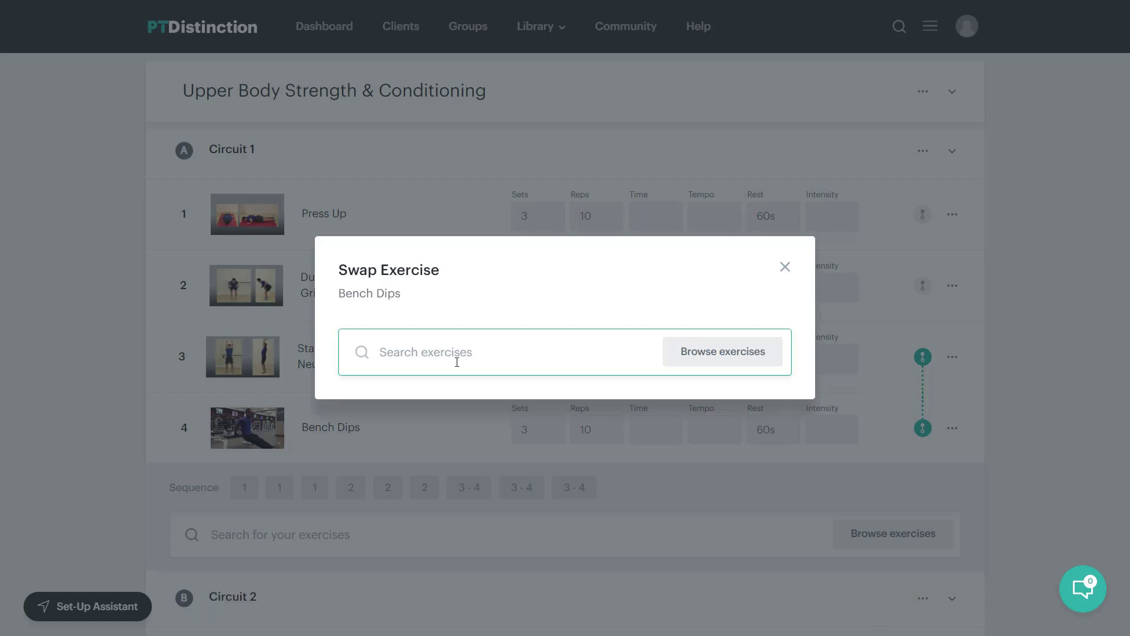
text(dips)
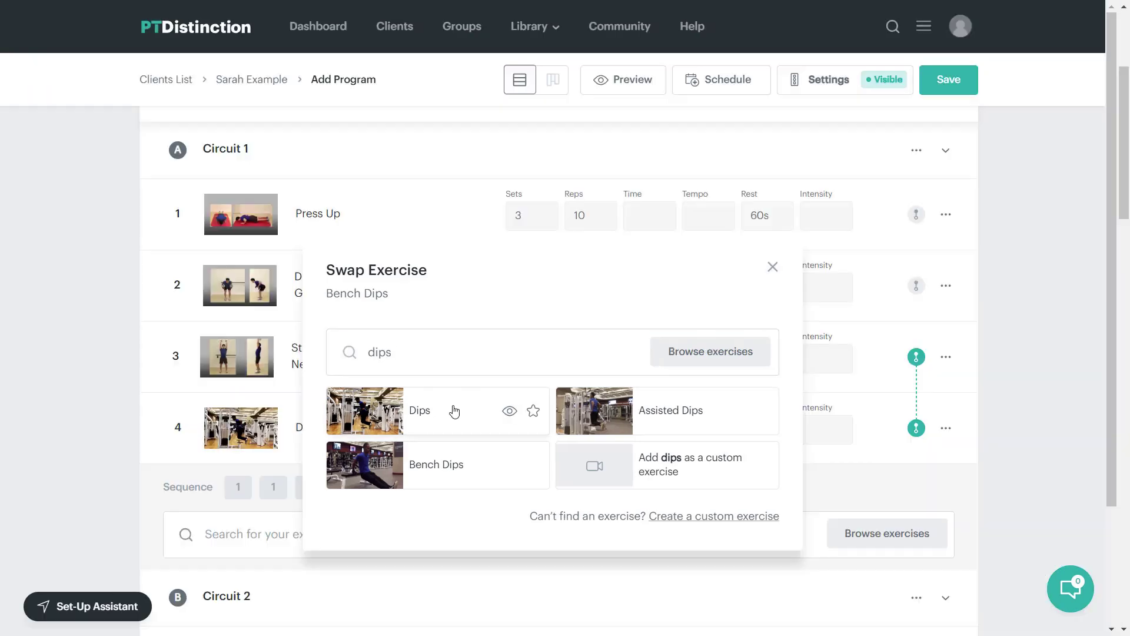
click(454, 410)
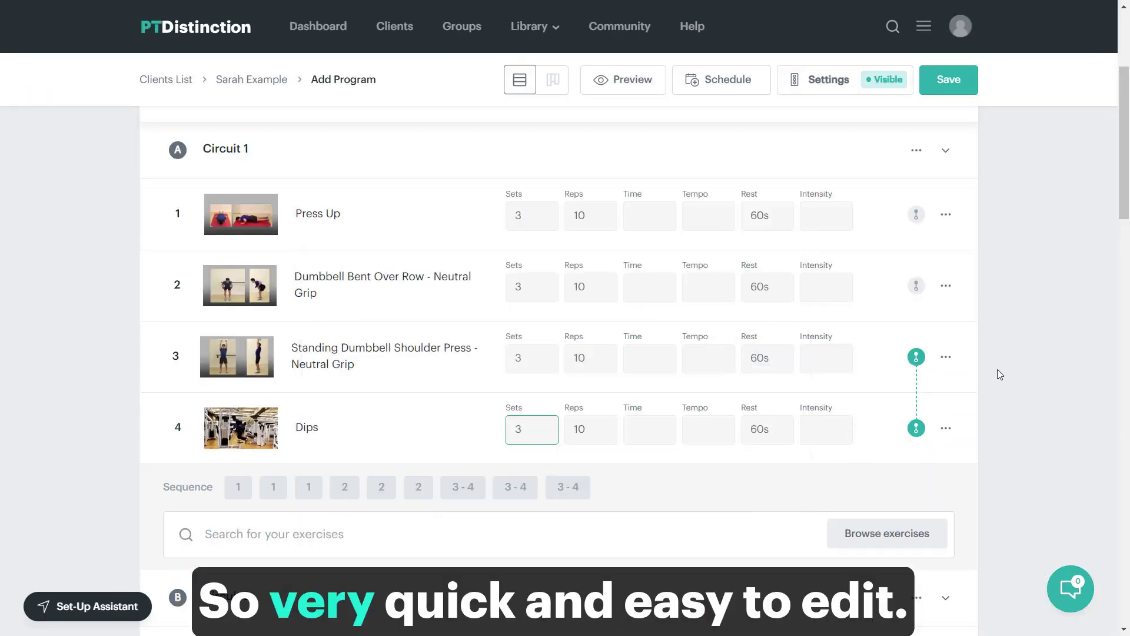
scroll(908, 318, down, 3)
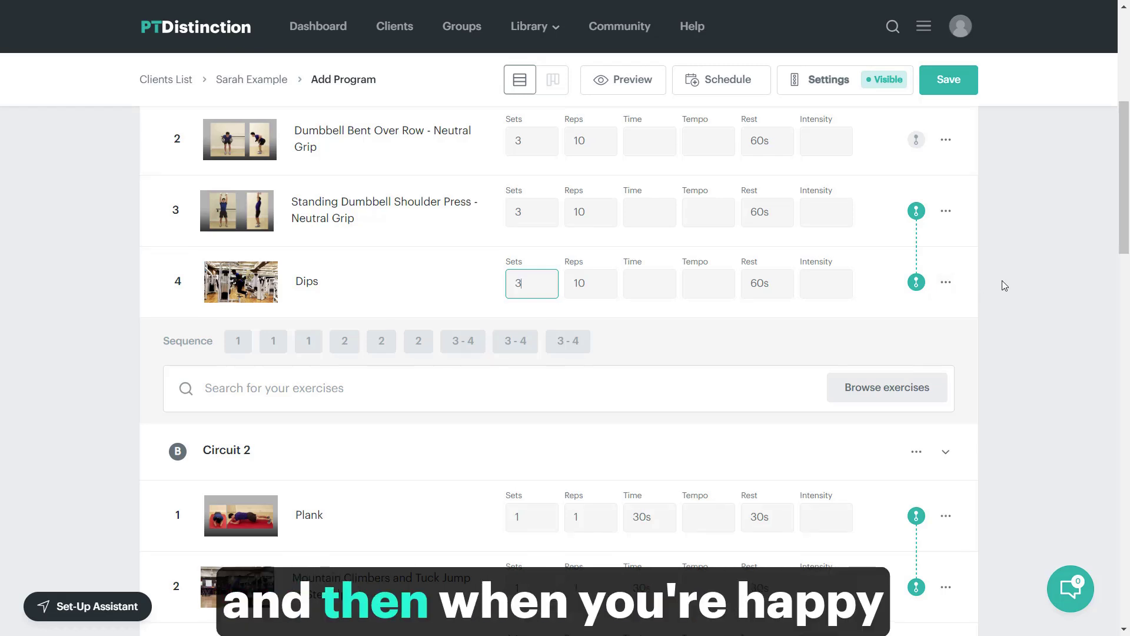
scroll(1004, 285, up, 6)
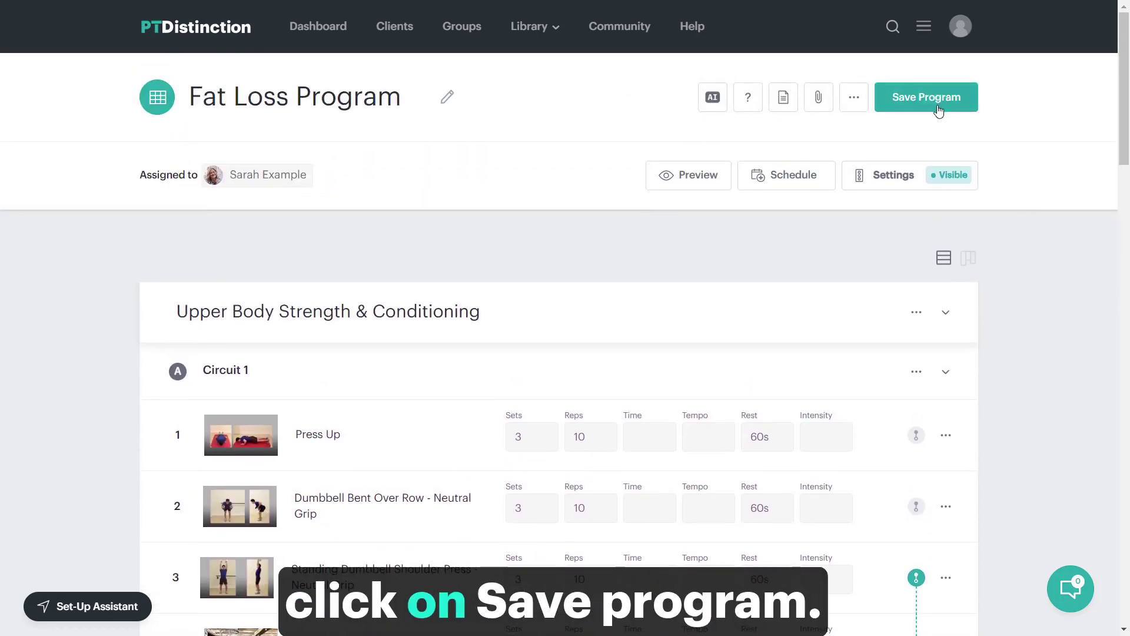
Step: Save the edited Fat Loss Program from the program builder
click(938, 104)
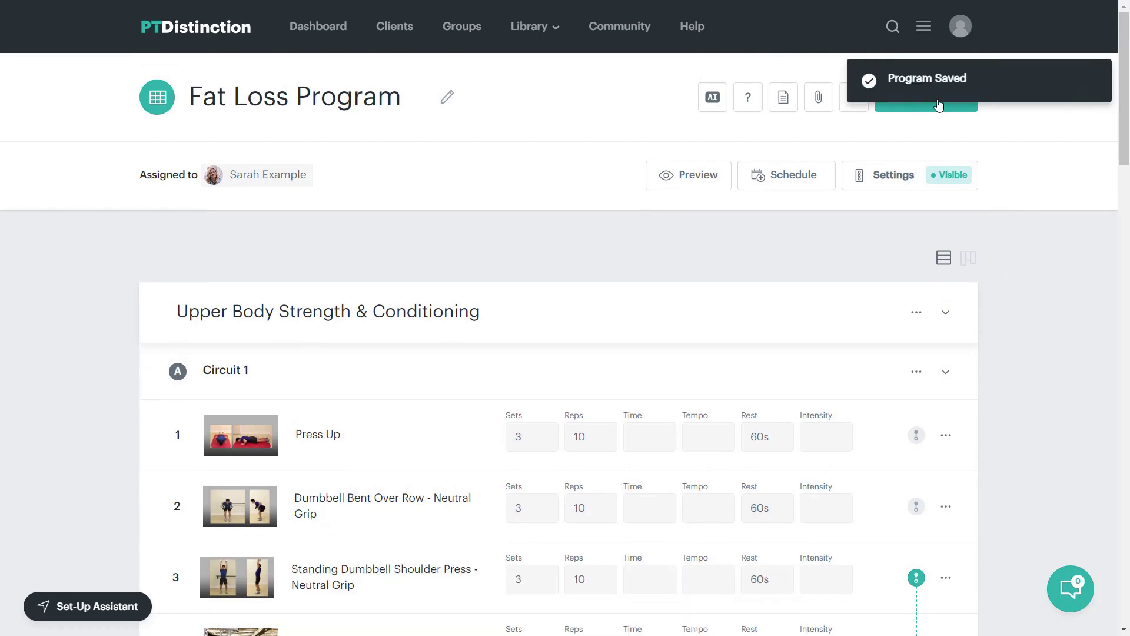